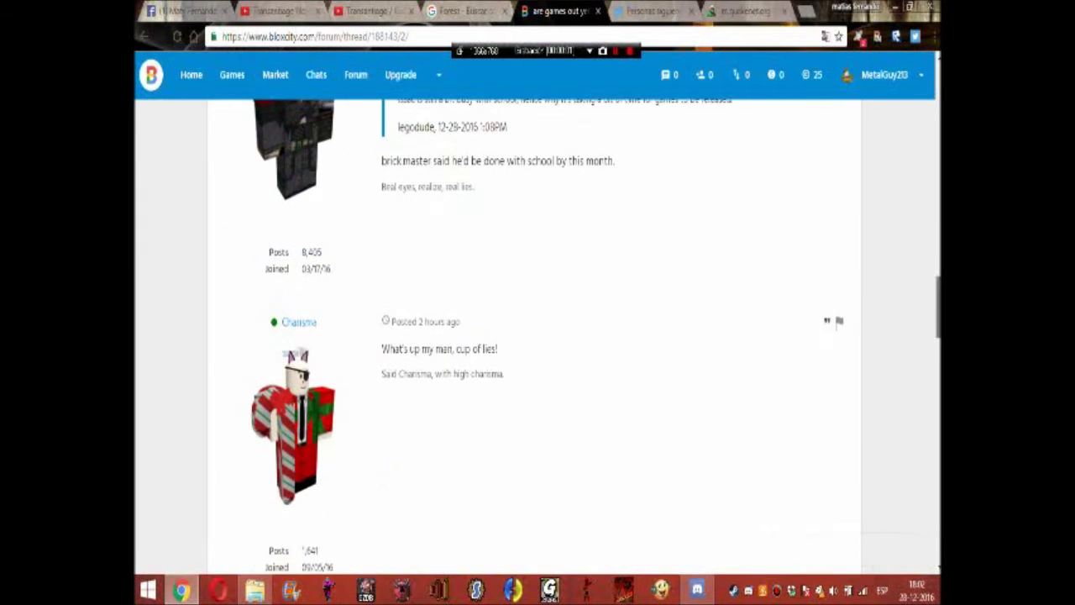
pyautogui.scroll(1, 538, 336)
pyautogui.scroll(2, 538, 336)
pyautogui.scroll(1, 537, 336)
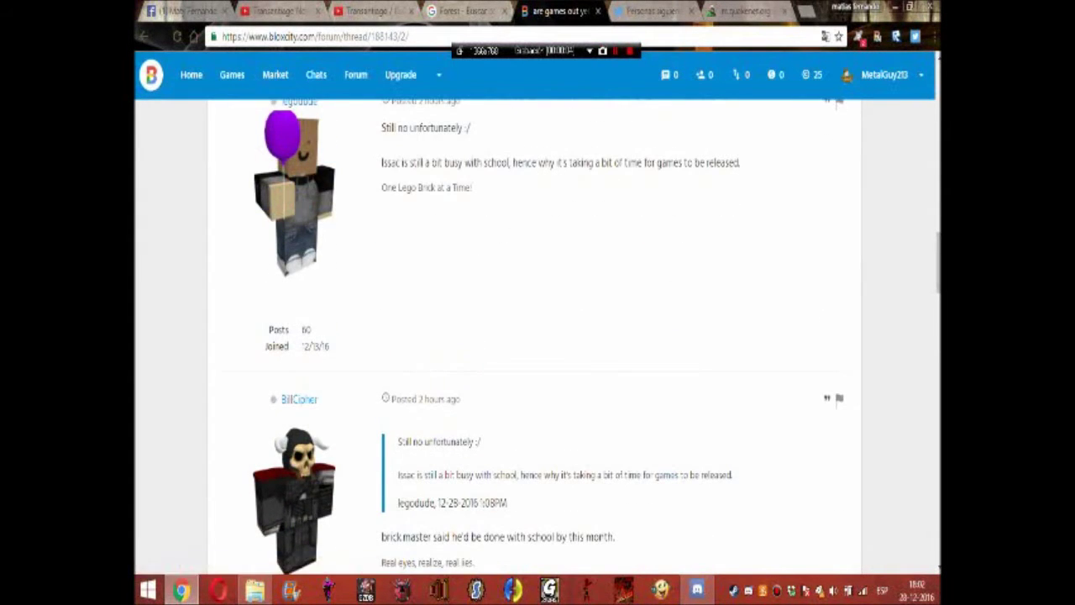
pyautogui.scroll(-5, 538, 336)
pyautogui.scroll(3, 538, 336)
pyautogui.scroll(2, 537, 336)
pyautogui.scroll(2, 537, 336)
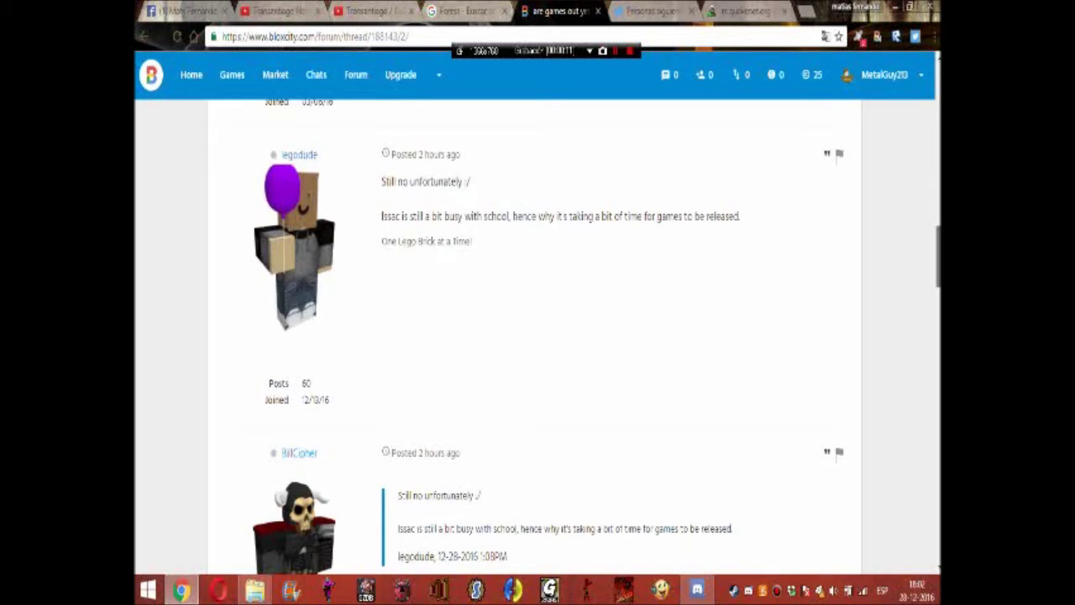
pyautogui.scroll(8, 538, 336)
pyautogui.scroll(-4, 538, 336)
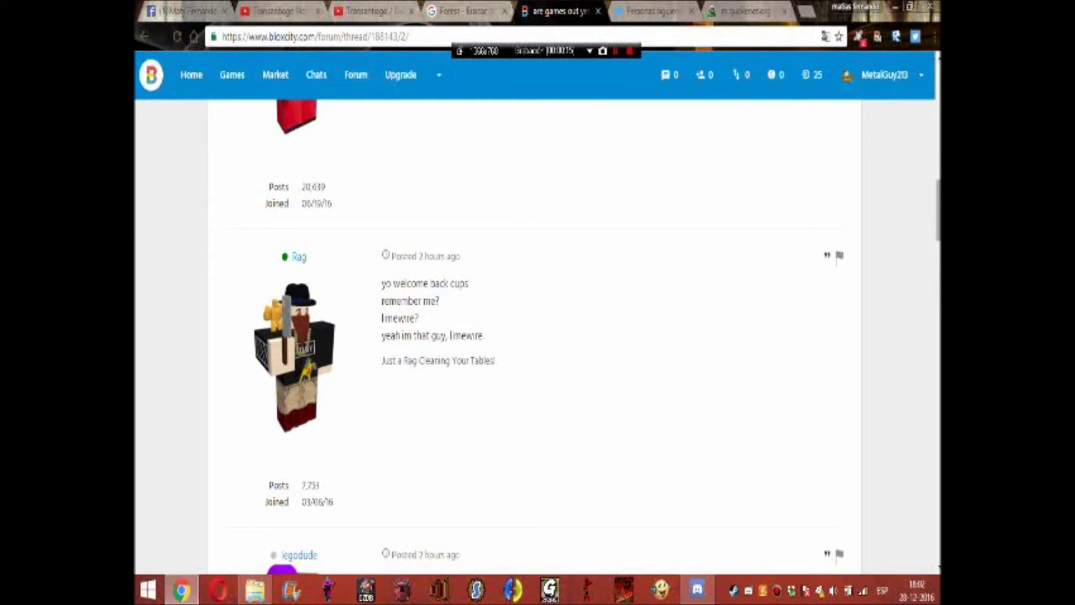
pyautogui.scroll(5, 538, 336)
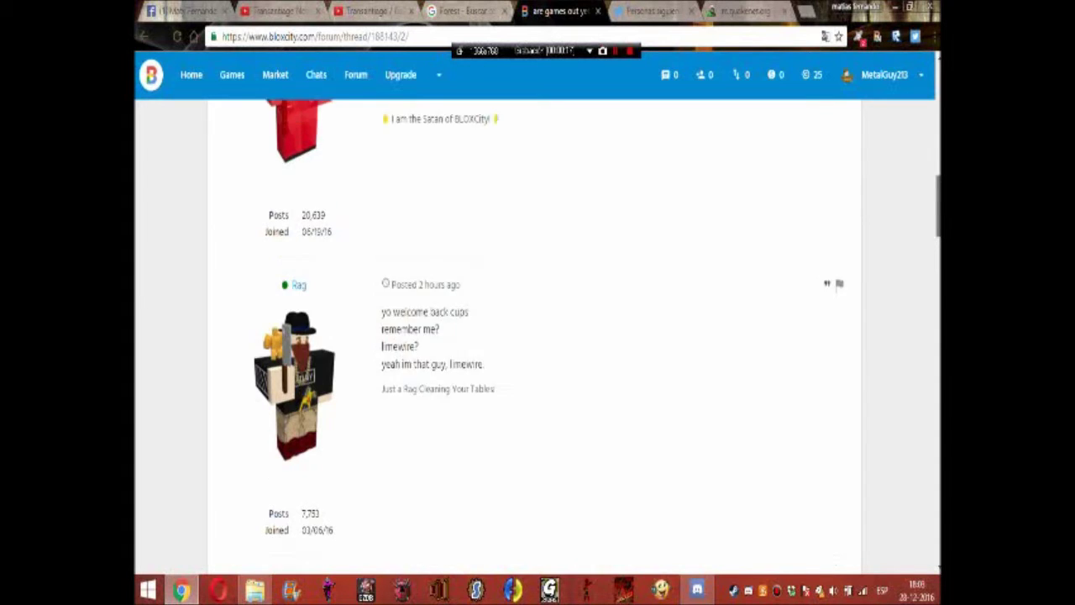
pyautogui.scroll(2, 537, 336)
pyautogui.scroll(-10, 537, 336)
pyautogui.scroll(-4, 537, 336)
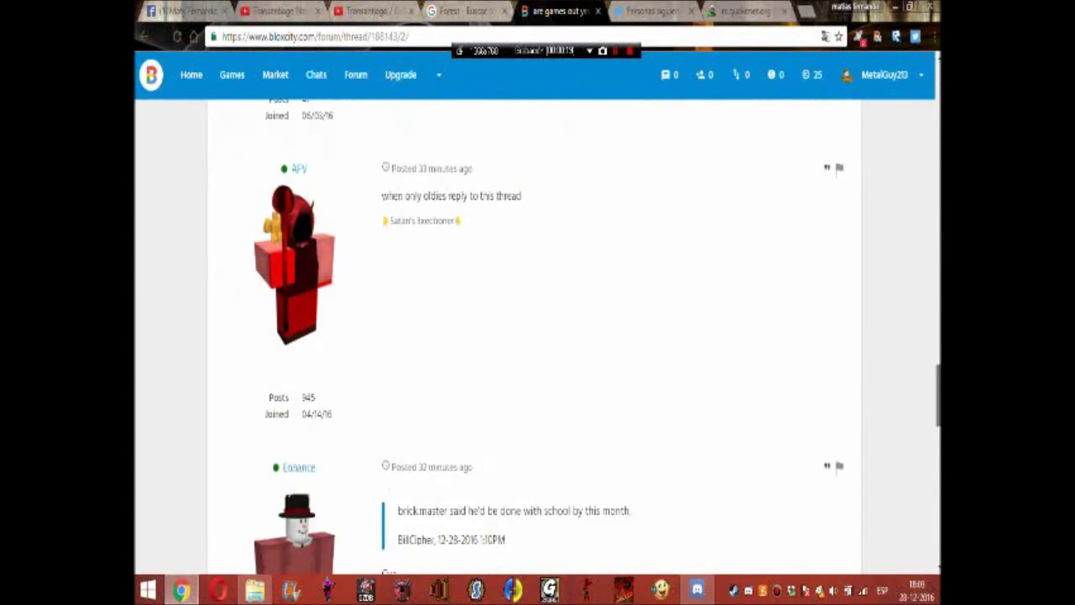
pyautogui.scroll(-3, 538, 336)
pyautogui.scroll(-5, 537, 335)
pyautogui.scroll(-3, 537, 336)
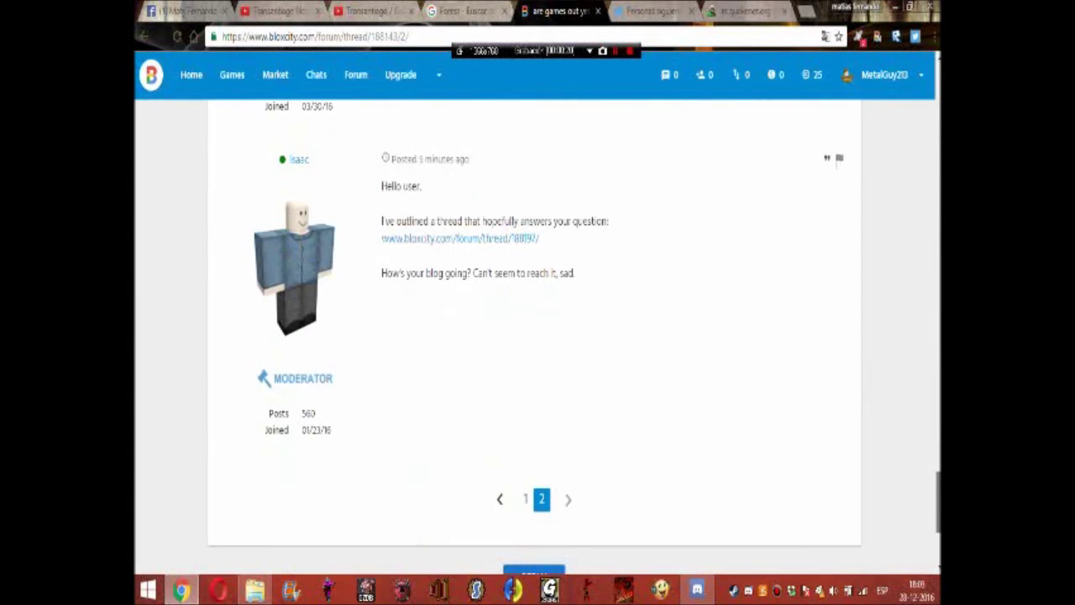
pyautogui.scroll(-1, 537, 335)
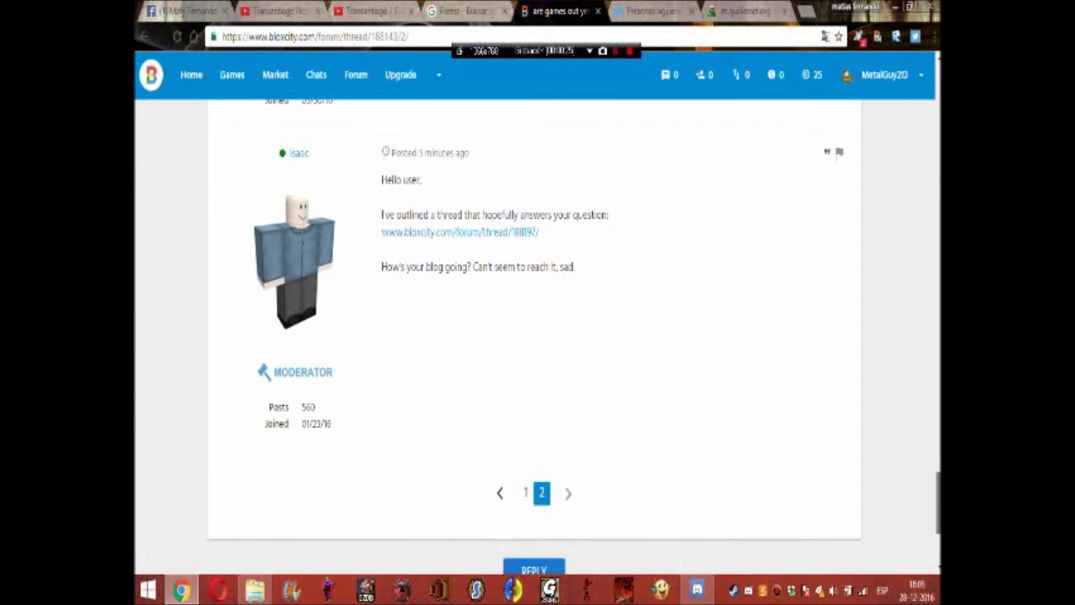
pyautogui.scroll(-1, 537, 336)
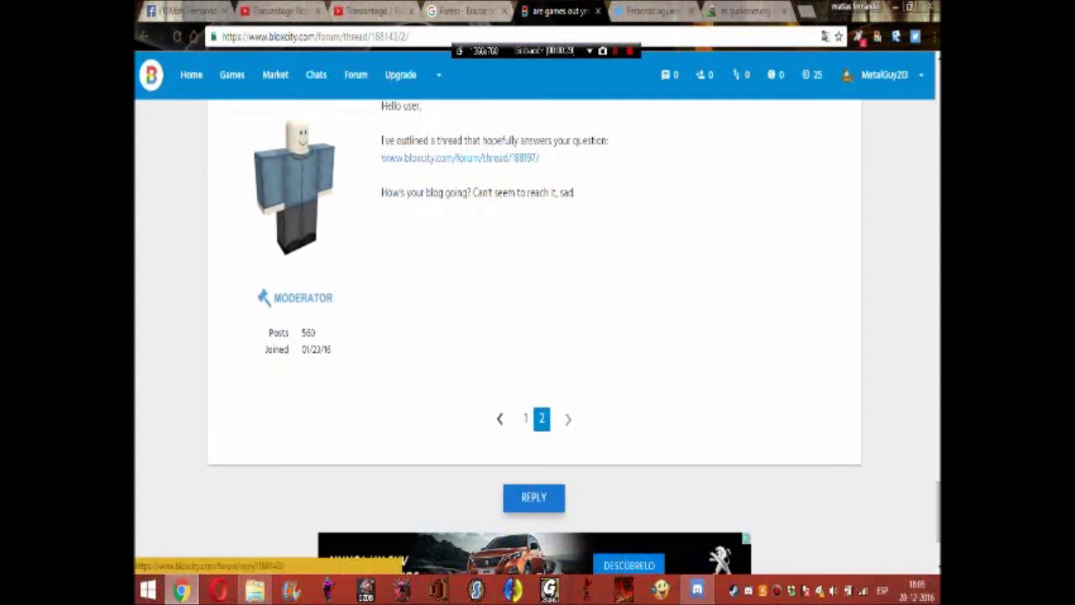
# Step: Start a reply on the 'are games out yet?' thread with the cursor in the reply box
pyautogui.click(534, 497)
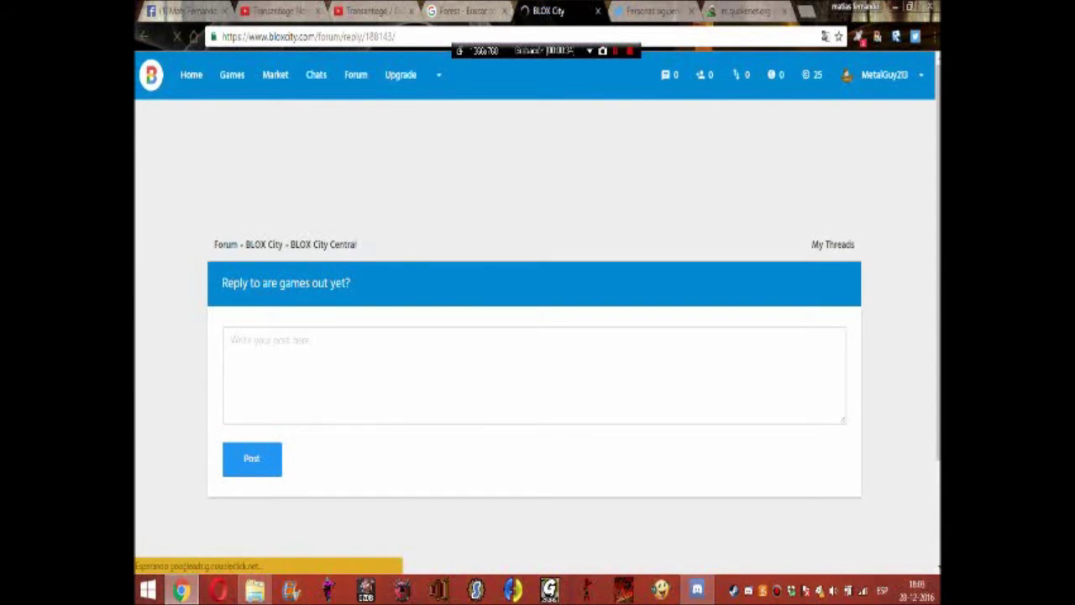
pyautogui.click(236, 340)
pyautogui.write("' s")
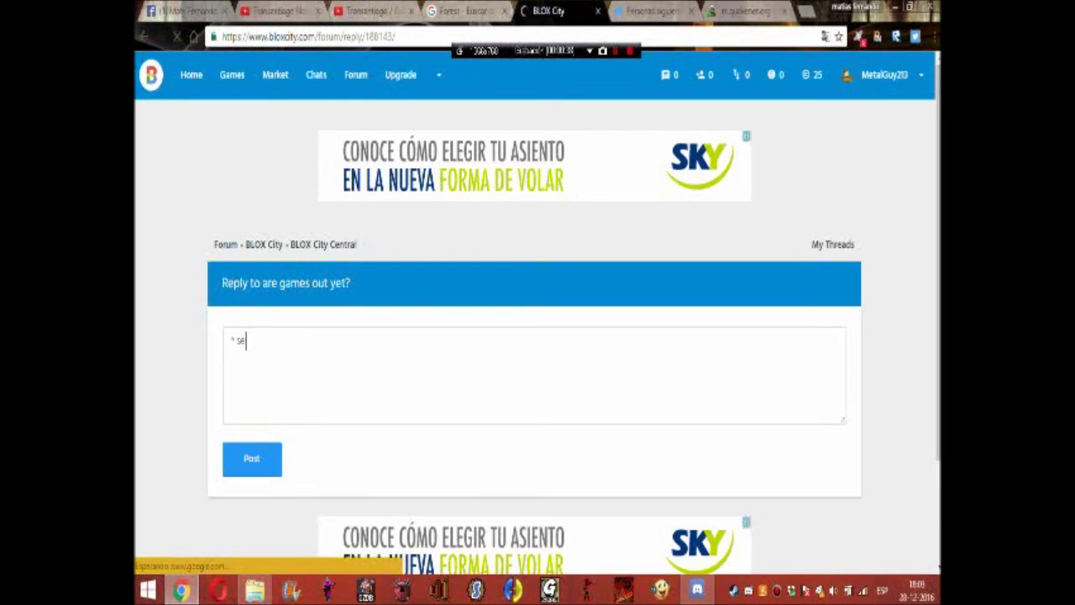
pyautogui.write('ems how')
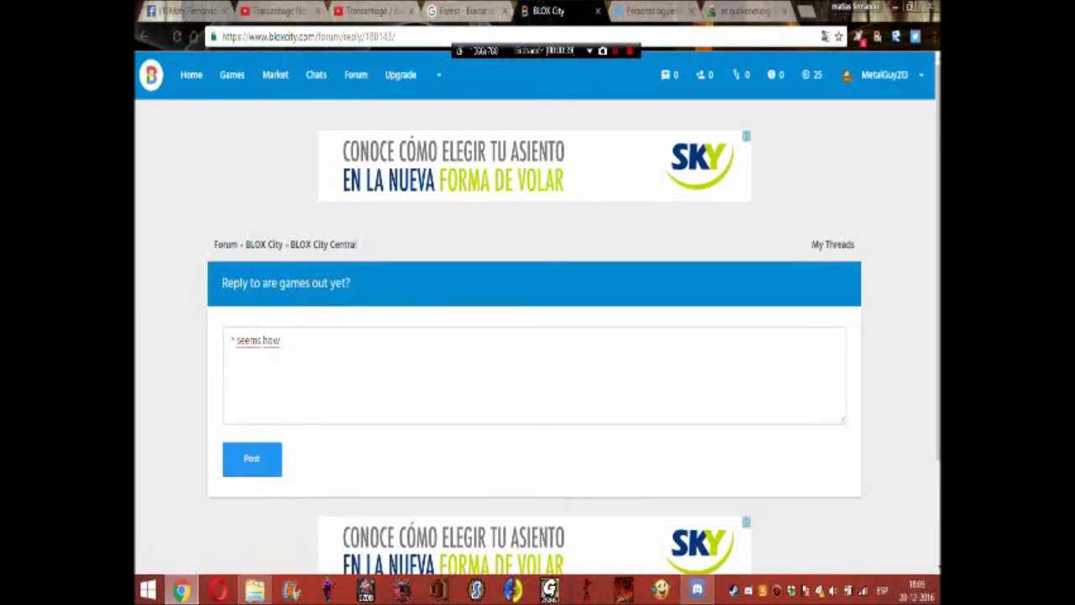
pyautogui.write(' G')
pyautogui.write('rayy sa')
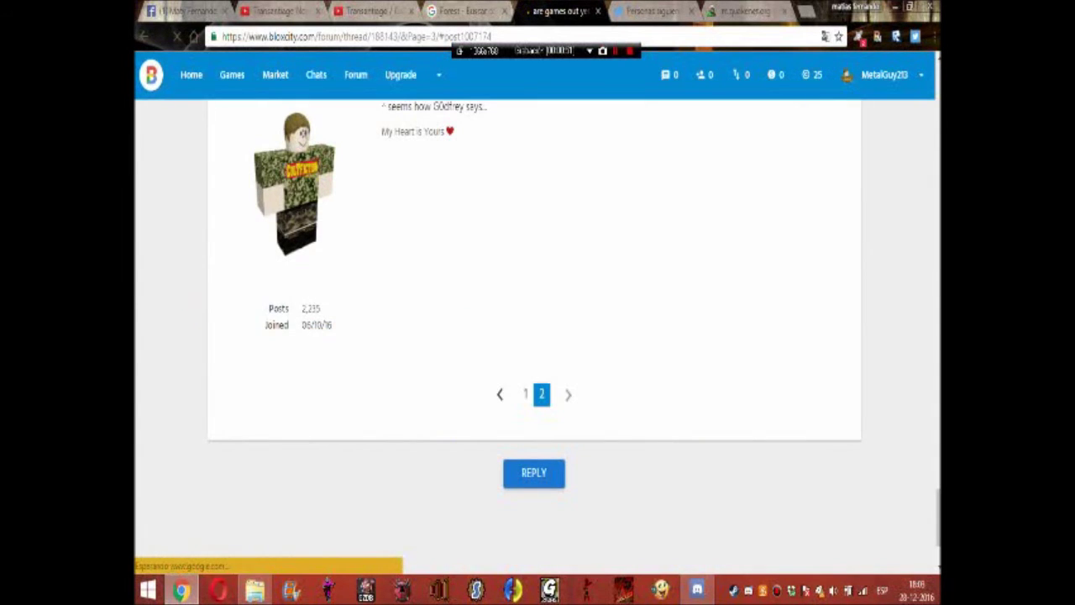
pyautogui.scroll(5, 534, 336)
pyautogui.scroll(5, 534, 336)
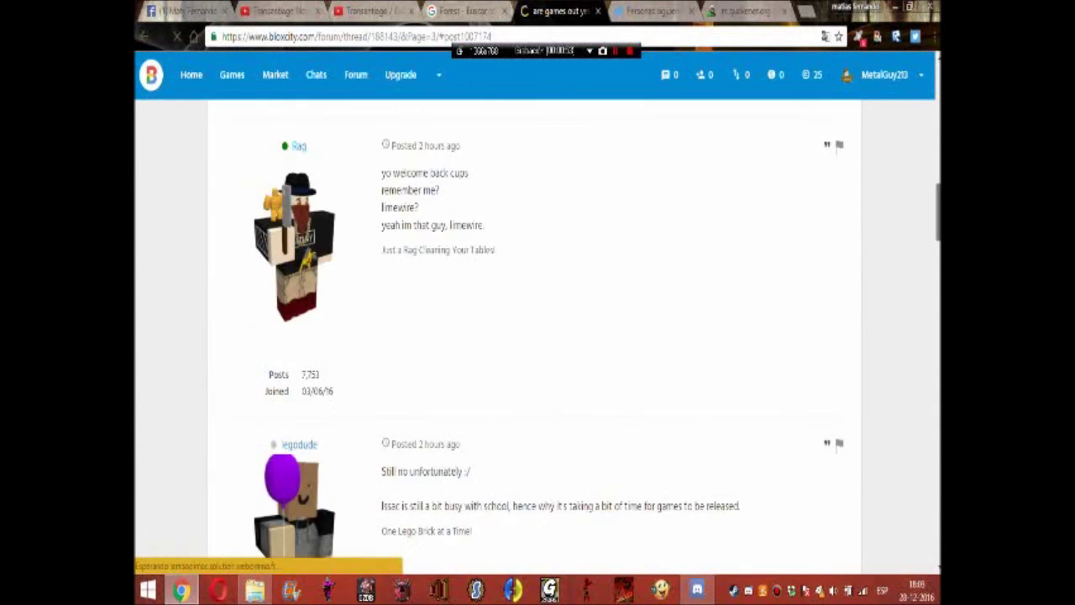
pyautogui.scroll(3, 534, 336)
pyautogui.scroll(5, 534, 336)
pyautogui.scroll(2, 294, 394)
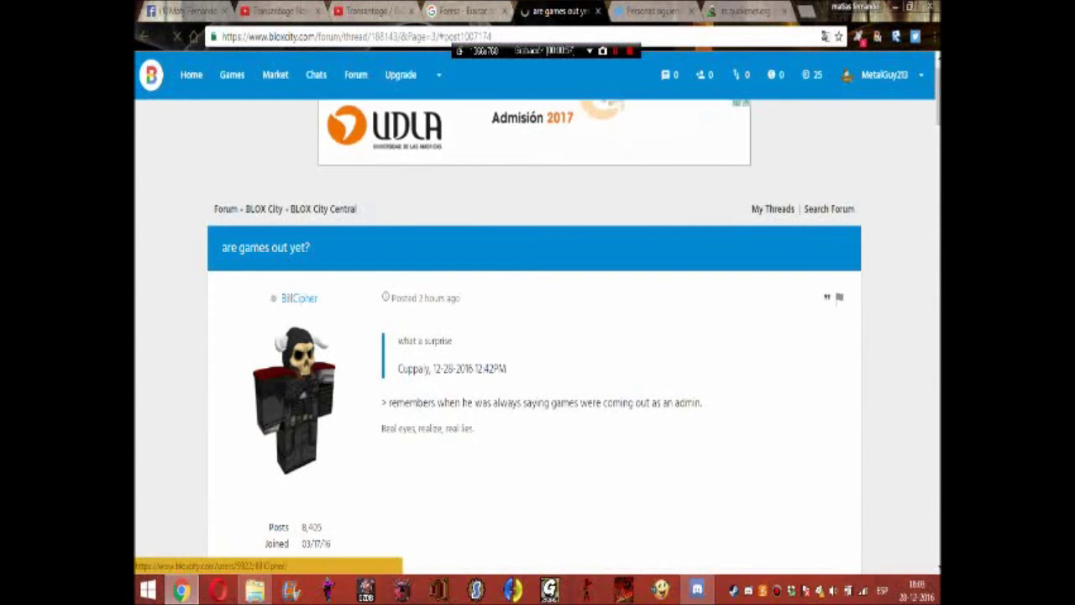
pyautogui.click(294, 394)
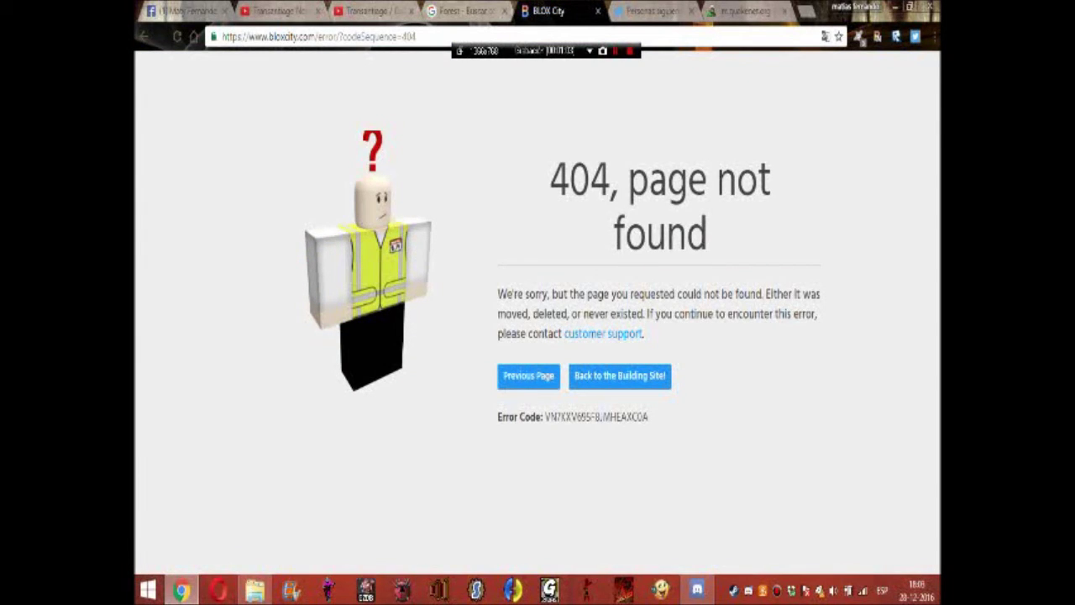
pyautogui.hotkey('alt', 'Left')
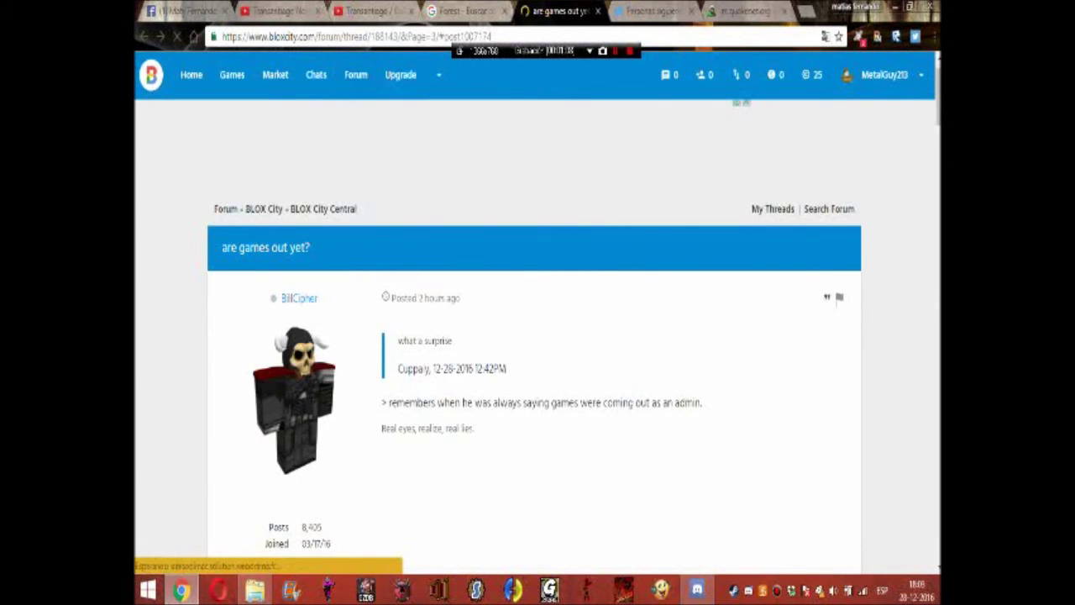
# Step: Return to the BLOX City Central topic list, quit Discord, and open 'sorry if i kicked ya!'
pyautogui.hotkey('alt', 'Left')
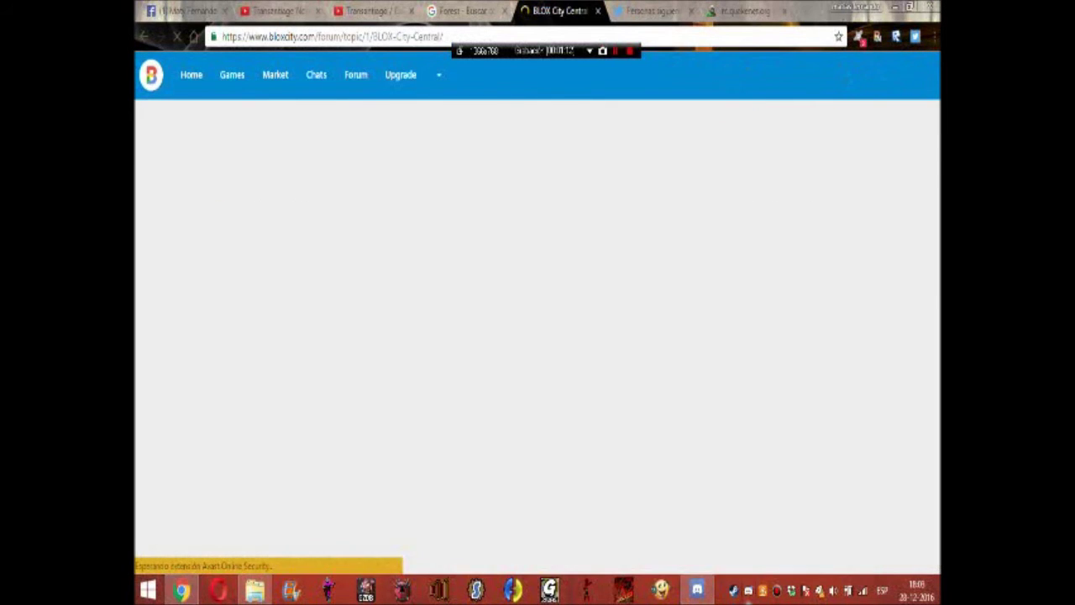
pyautogui.rightClick(750, 590)
pyautogui.click(794, 578)
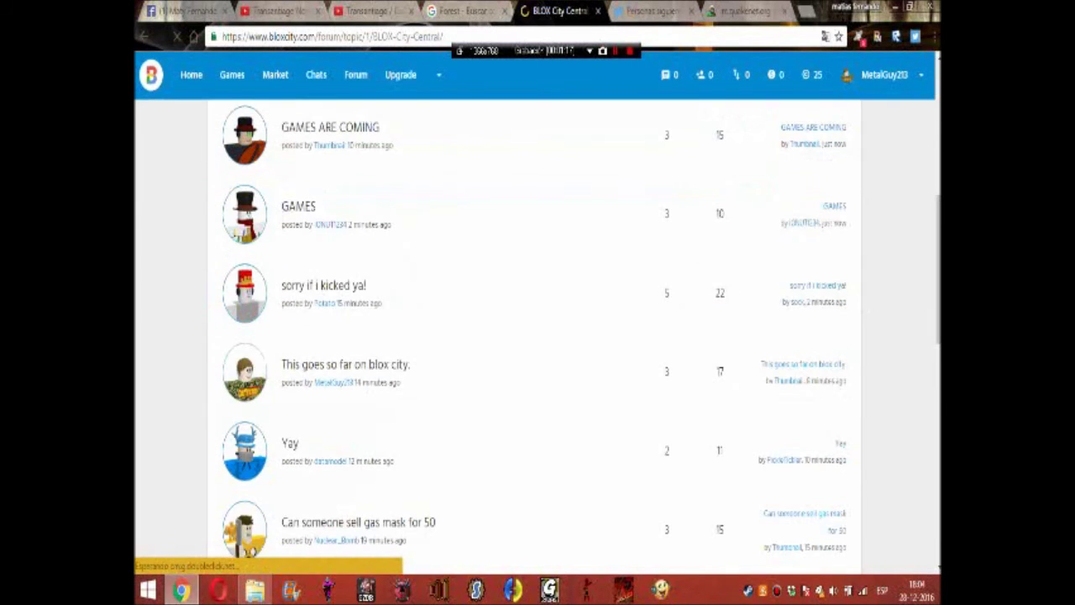
pyautogui.scroll(1, 537, 336)
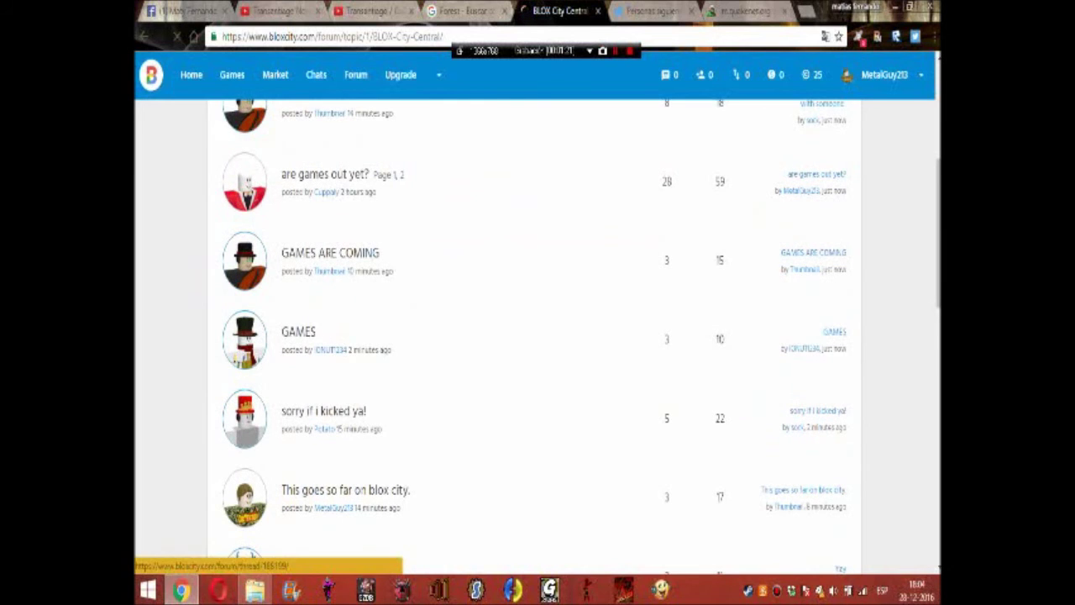
pyautogui.click(325, 174)
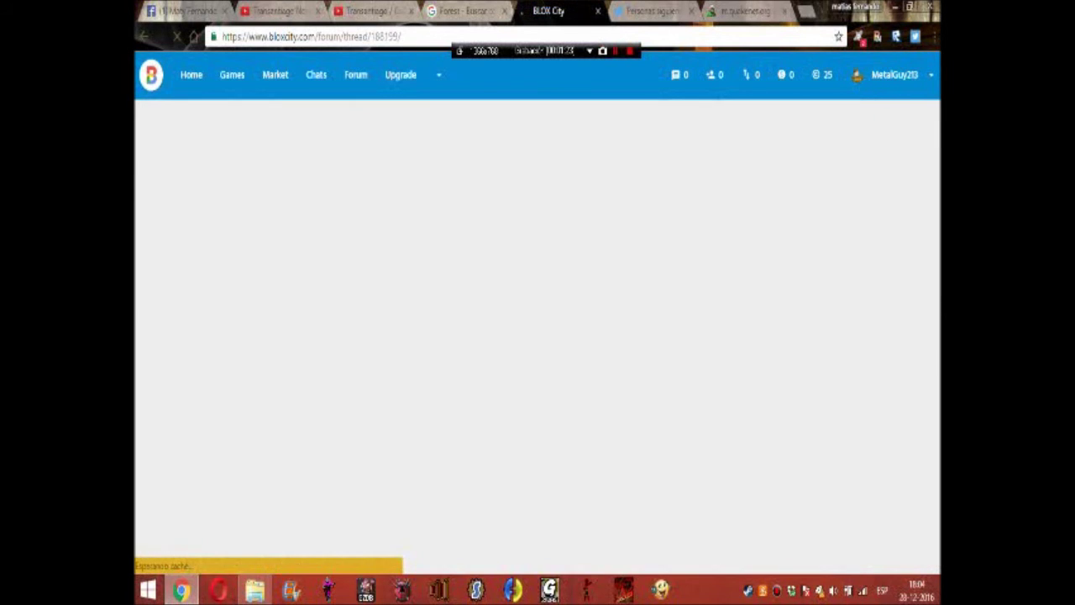
pyautogui.scroll(-5, 537, 335)
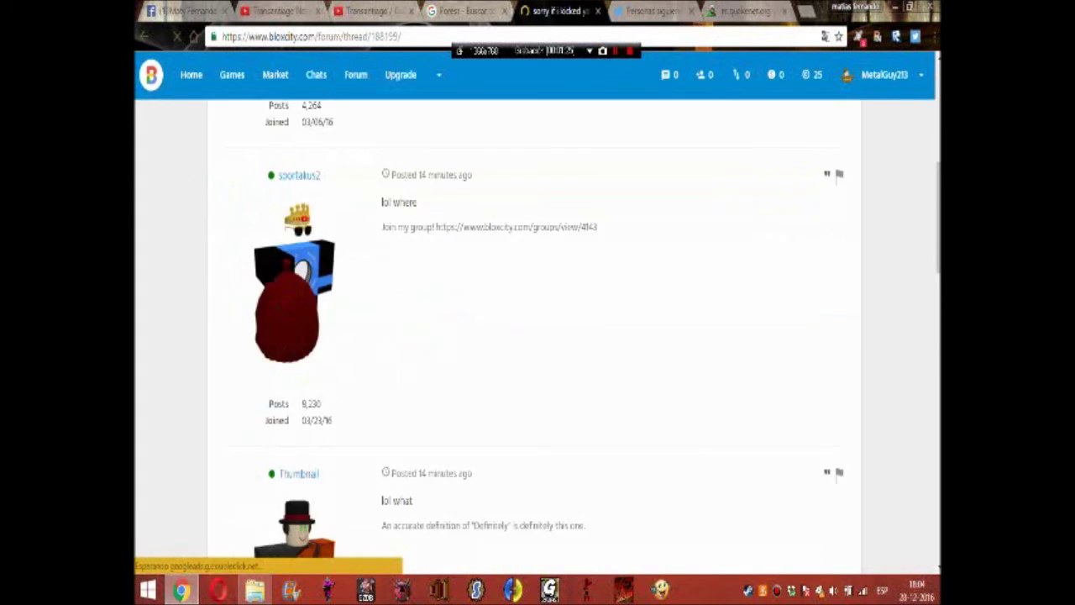
pyautogui.scroll(-5, 537, 336)
pyautogui.scroll(-3, 537, 336)
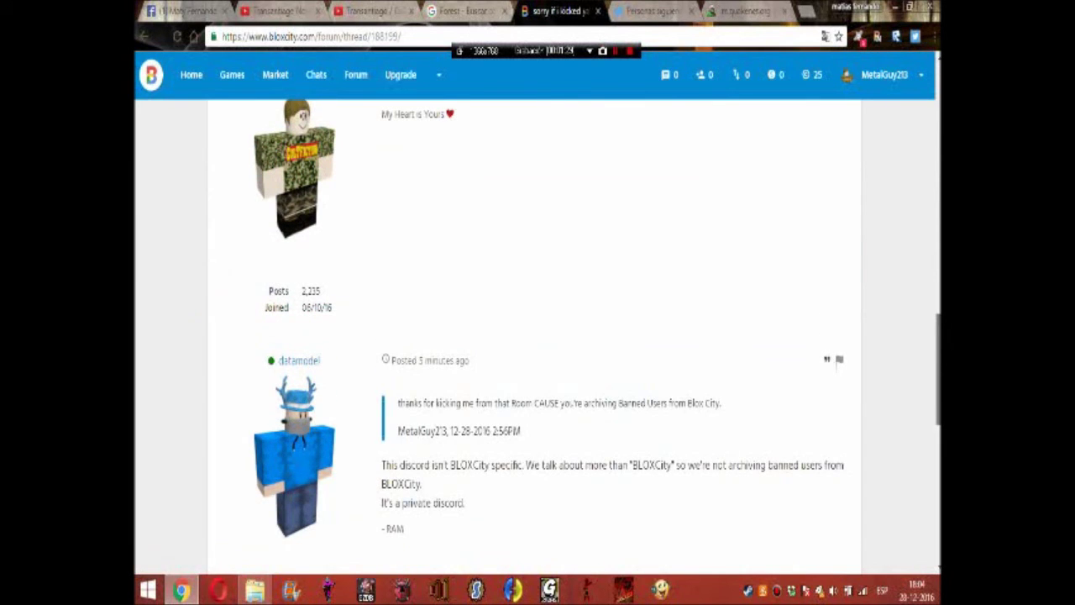
pyautogui.scroll(-1, 537, 336)
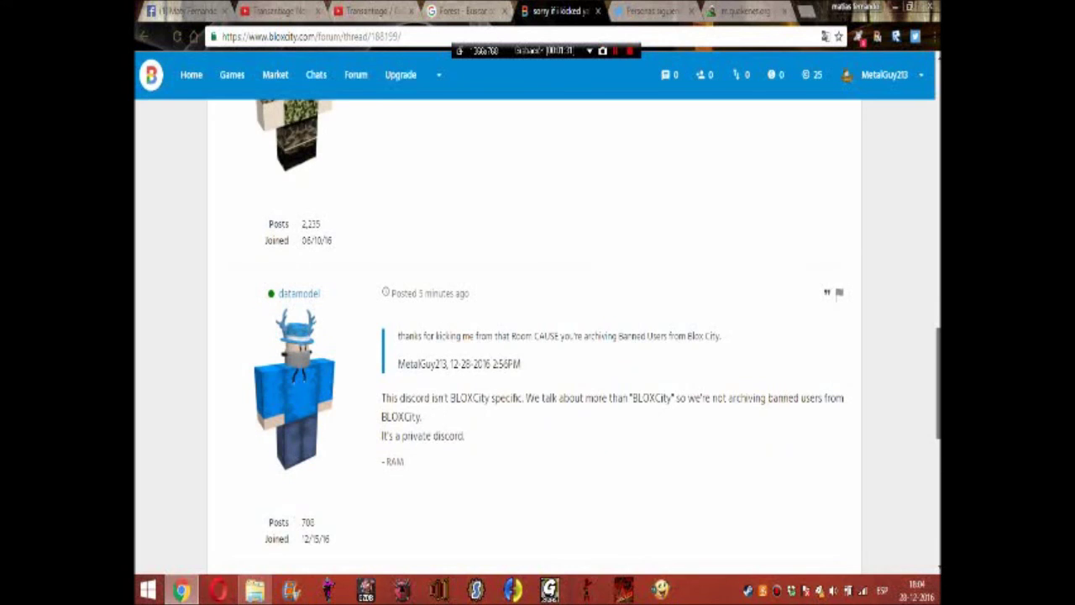
pyautogui.scroll(-2, 537, 336)
pyautogui.scroll(2, 538, 336)
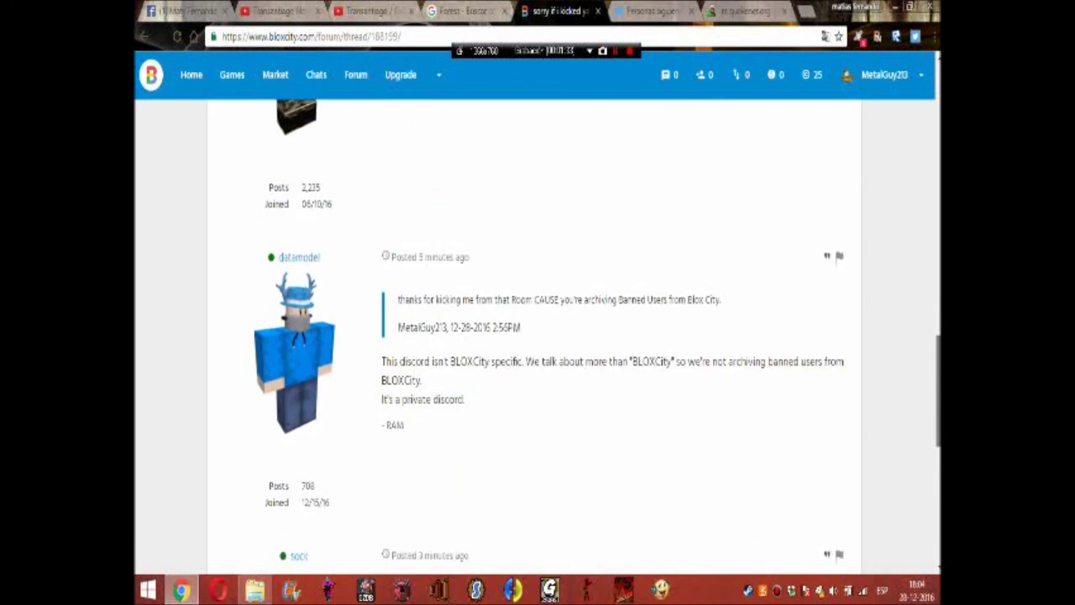
pyautogui.scroll(1, 538, 336)
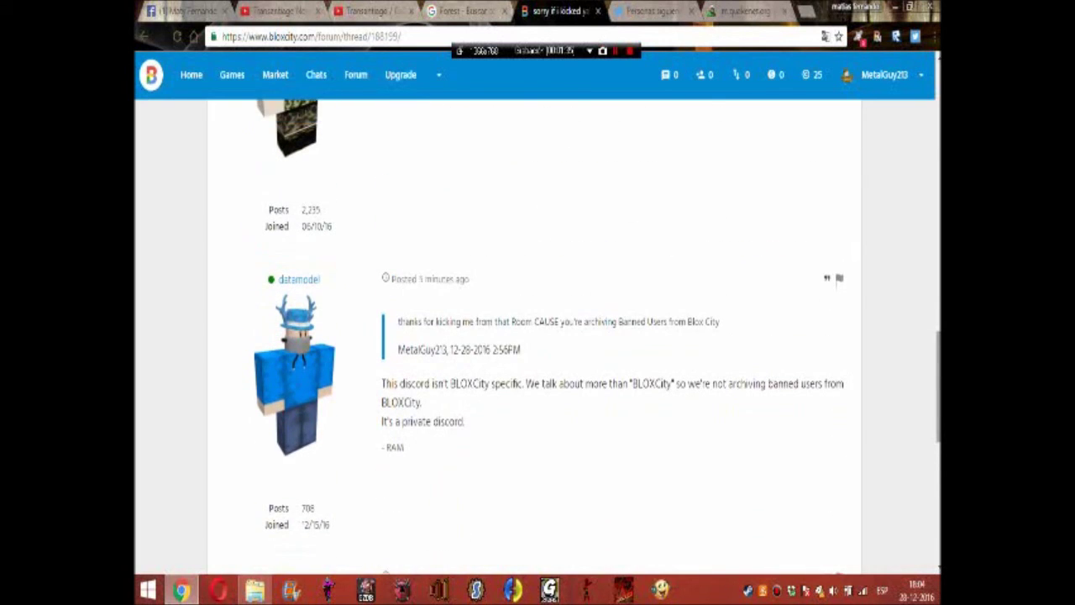